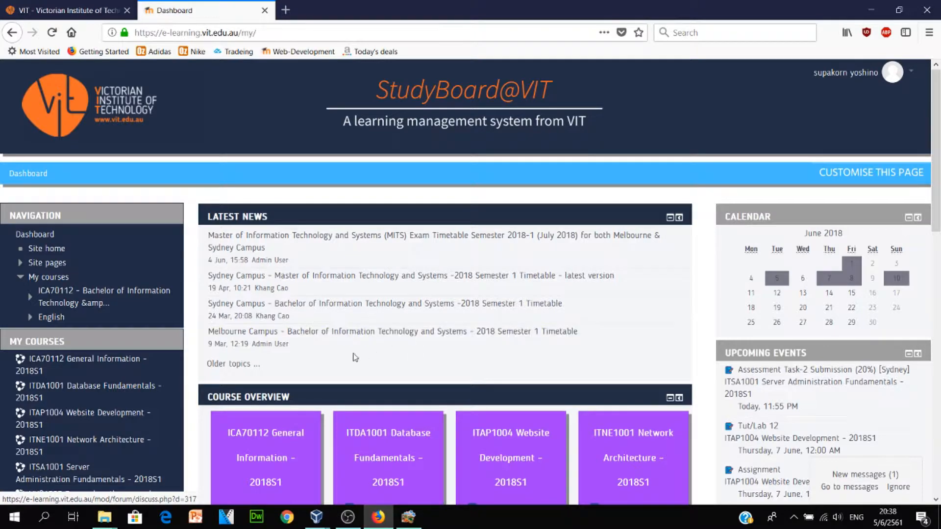
Show the desktop and bring the Windows2012 server VM to the front
{"action": "scroll", "coordinate": [311, 365], "scroll_direction": "down", "scroll_amount": 5}
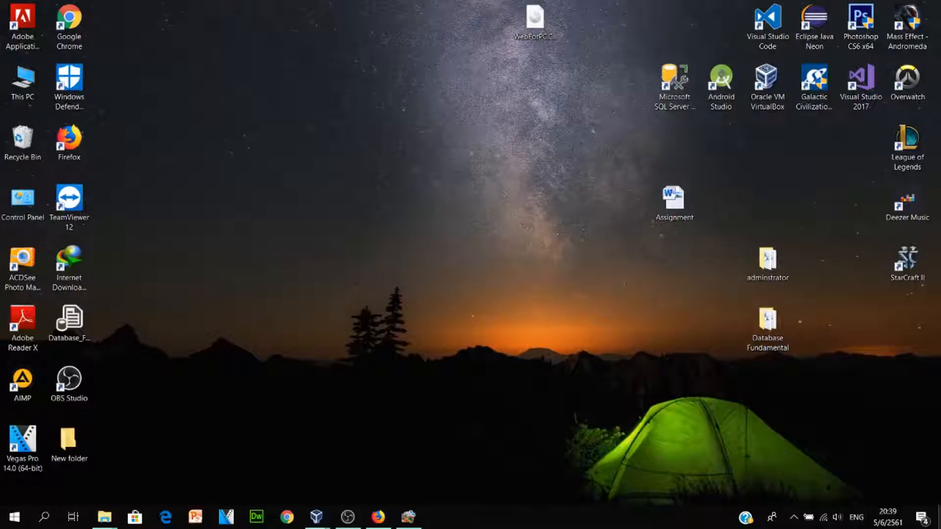
{"action": "left_click", "coordinate": [938, 517]}
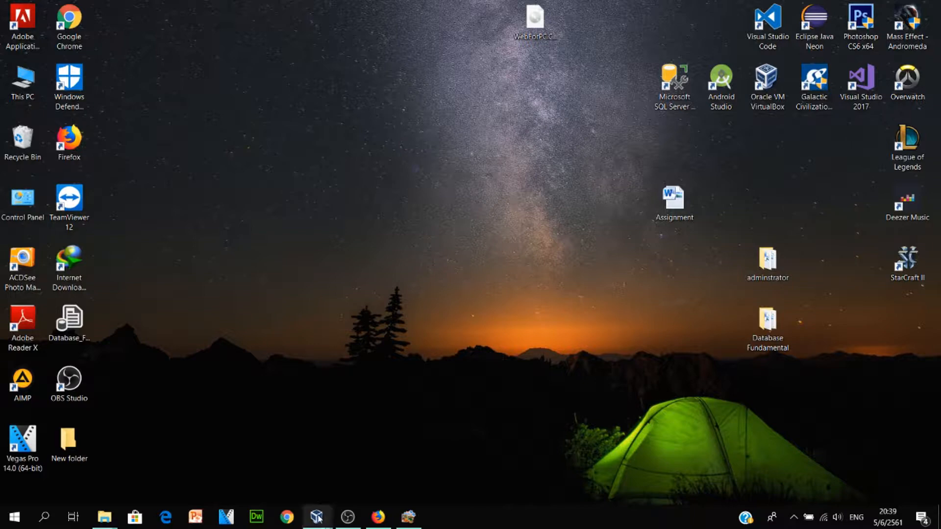
{"action": "mouse_move", "coordinate": [319, 523]}
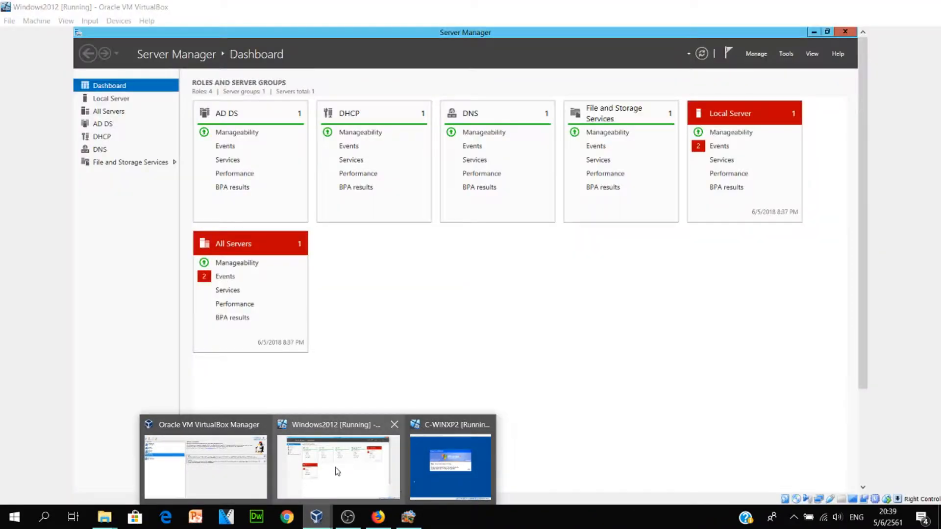
{"action": "left_click", "coordinate": [337, 472]}
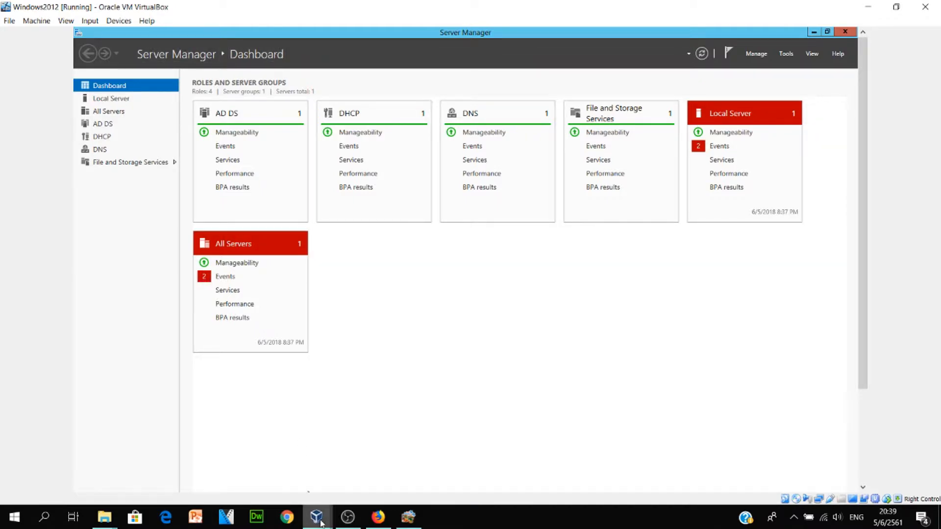
Bring up the C-WINXP2 client VM, reposition its window, then minimise it
{"action": "mouse_move", "coordinate": [316, 515]}
{"action": "left_click", "coordinate": [436, 443]}
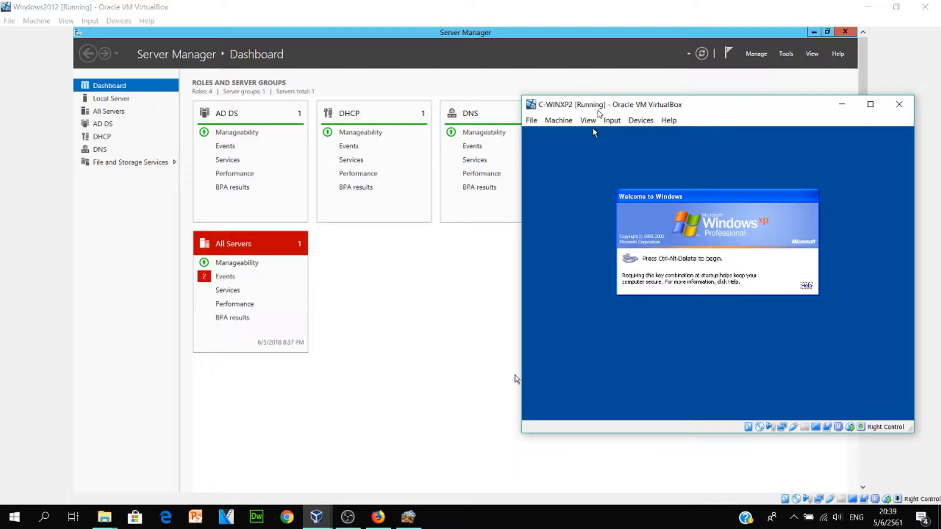
{"action": "left_click_drag", "start_coordinate": [596, 112], "coordinate": [625, 124]}
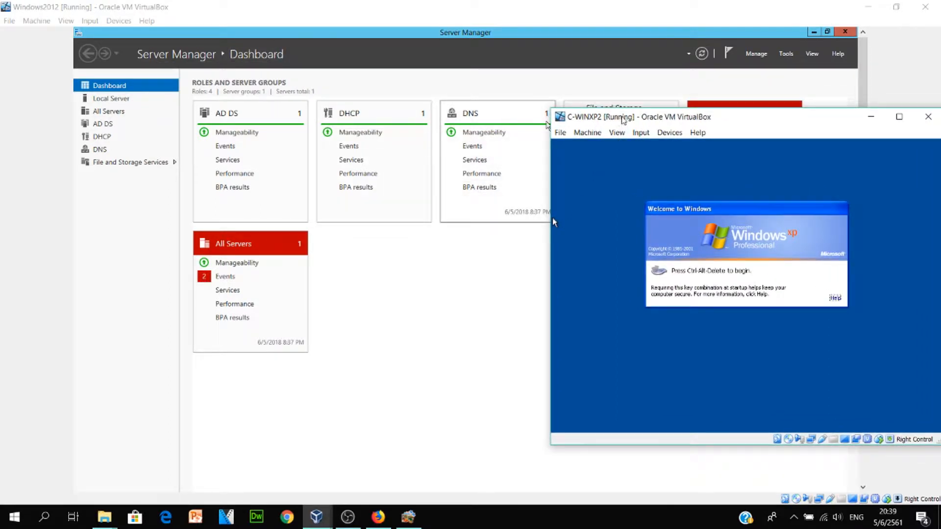
{"action": "left_click_drag", "start_coordinate": [623, 120], "coordinate": [540, 120]}
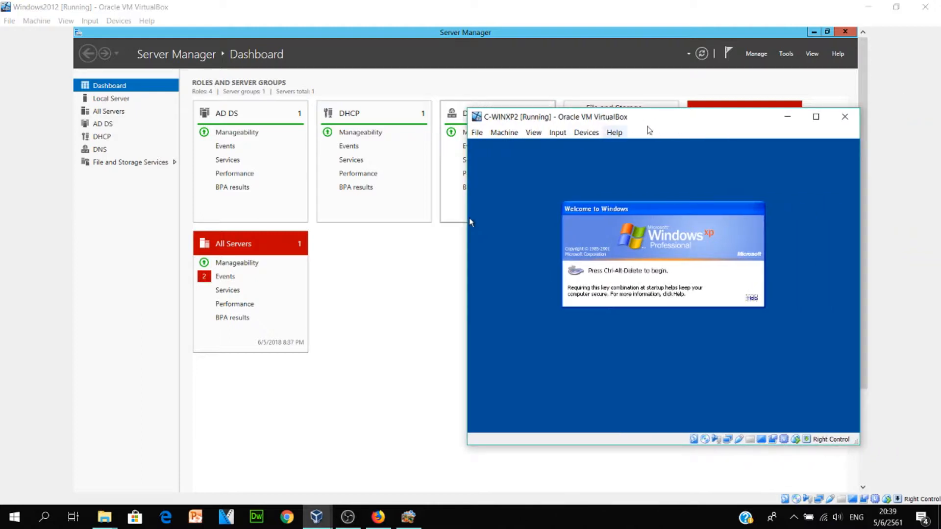
{"action": "left_click", "coordinate": [787, 117]}
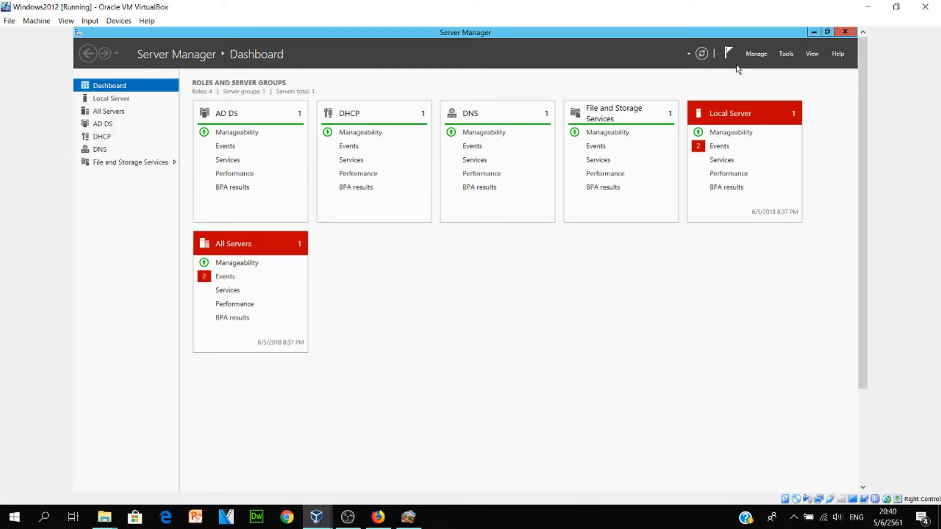
Launch Group Policy Management from Tools and add organizational unit StudentOU under vit.com
{"action": "left_click", "coordinate": [786, 55]}
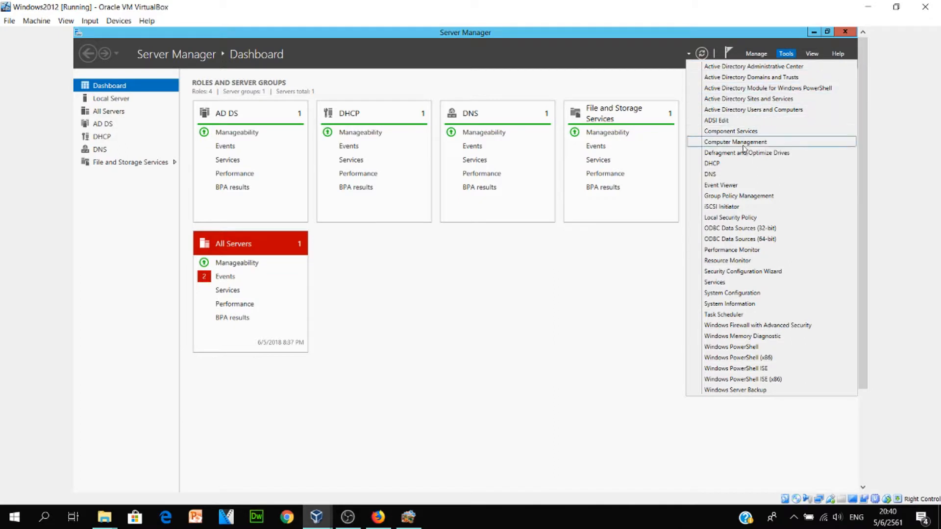
{"action": "left_click", "coordinate": [748, 198]}
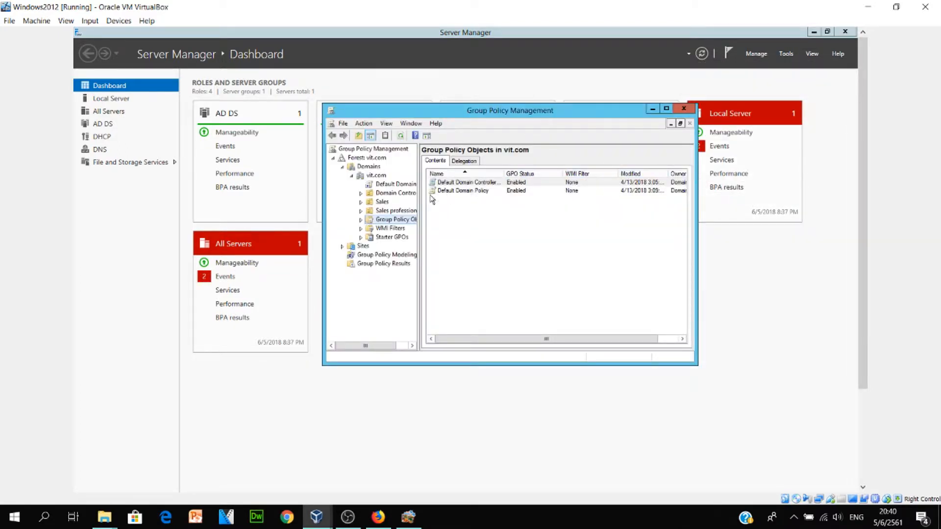
{"action": "right_click", "coordinate": [375, 177]}
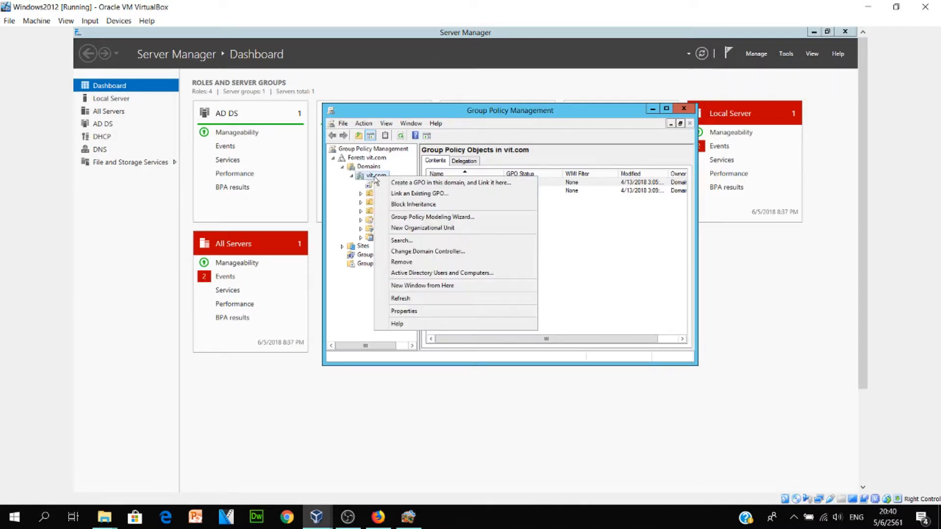
{"action": "left_click", "coordinate": [423, 228]}
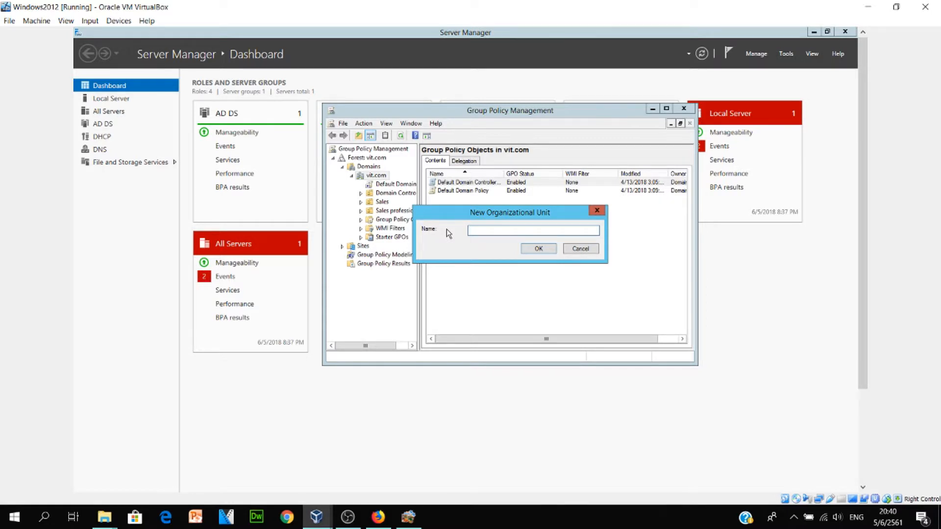
{"action": "type", "text": "StudentOU"}
{"action": "left_click", "coordinate": [552, 248]}
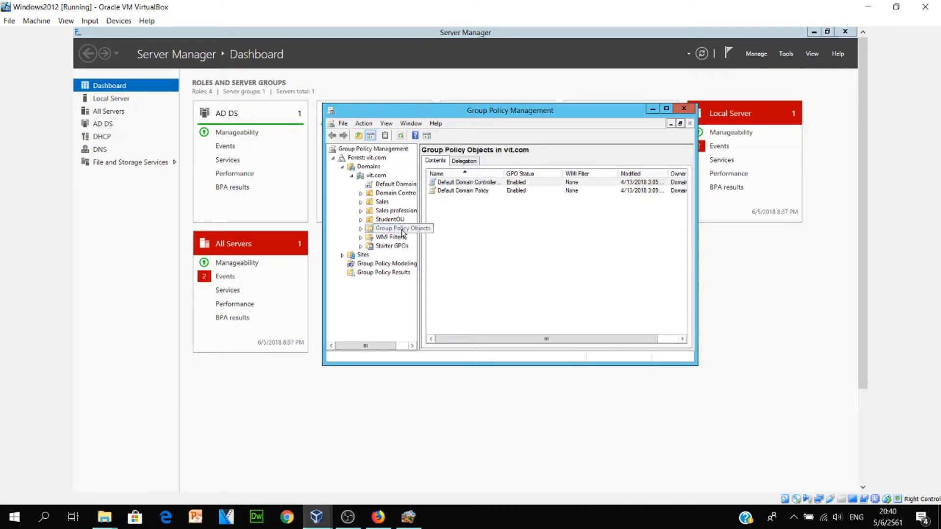
Create a new Group Policy Object named StudentGPO in vit.com and select it
{"action": "right_click", "coordinate": [503, 206]}
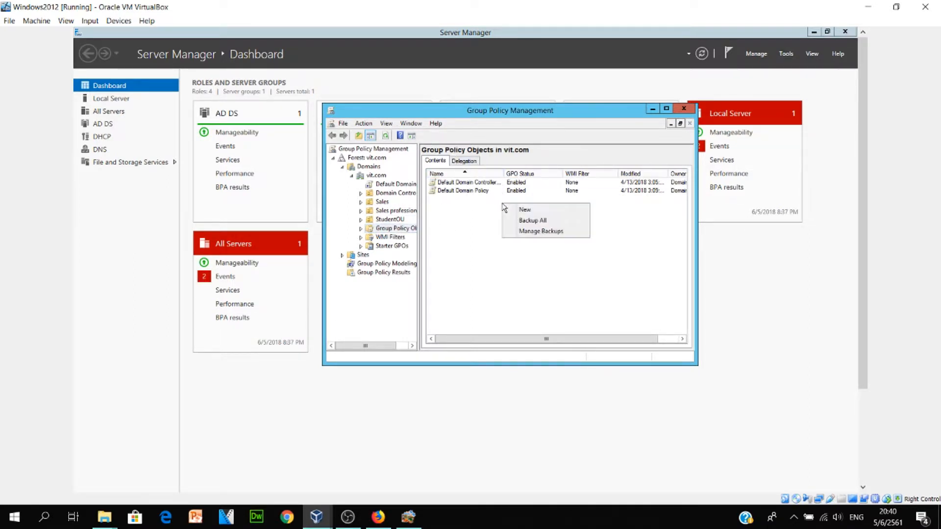
{"action": "left_click", "coordinate": [512, 211]}
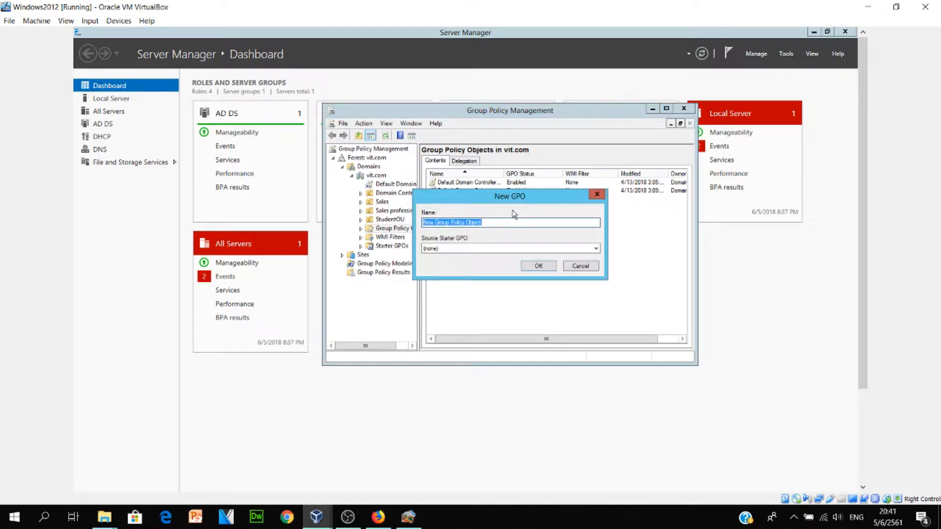
{"action": "type", "text": "Student"}
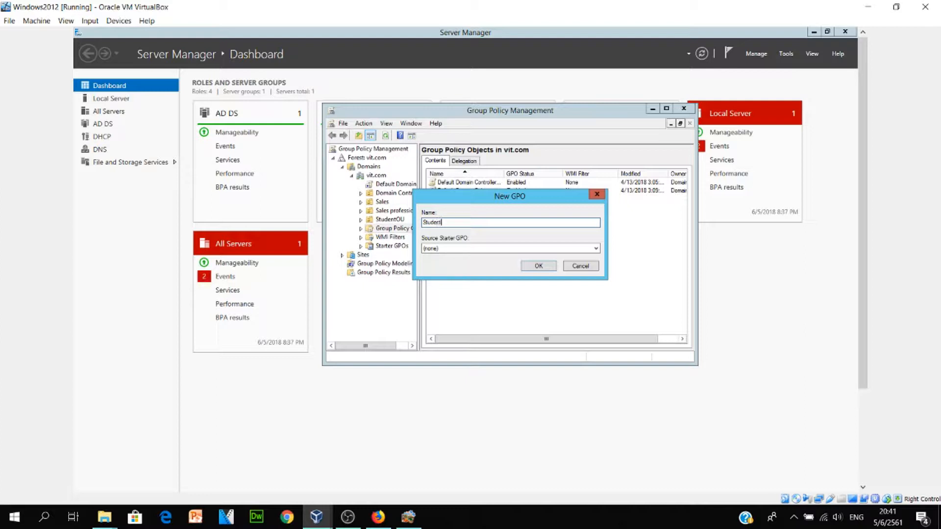
{"action": "type", "text": "GPO"}
{"action": "left_click", "coordinate": [553, 268]}
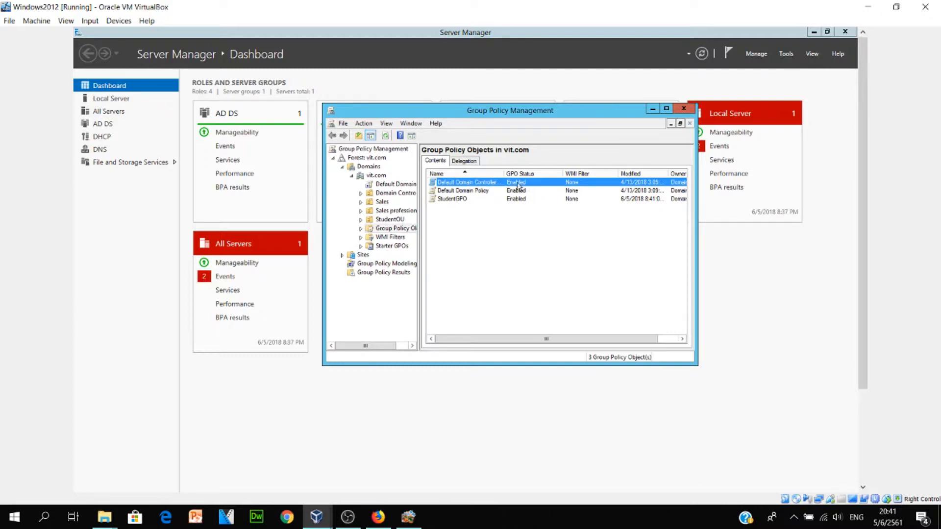
{"action": "left_click", "coordinate": [476, 199]}
Edit StudentGPO and browse to User Configuration > Administrative Templates > Control Panel
{"action": "right_click", "coordinate": [468, 202]}
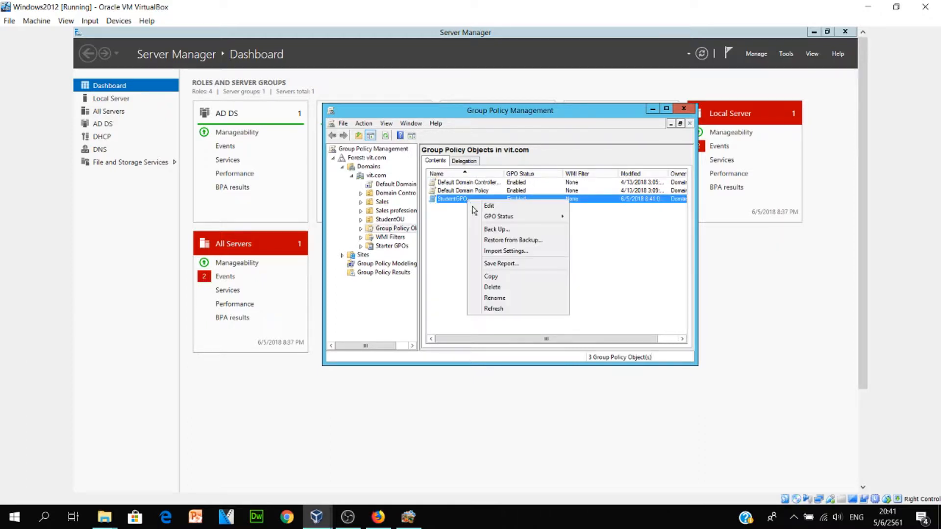
{"action": "left_click", "coordinate": [490, 207]}
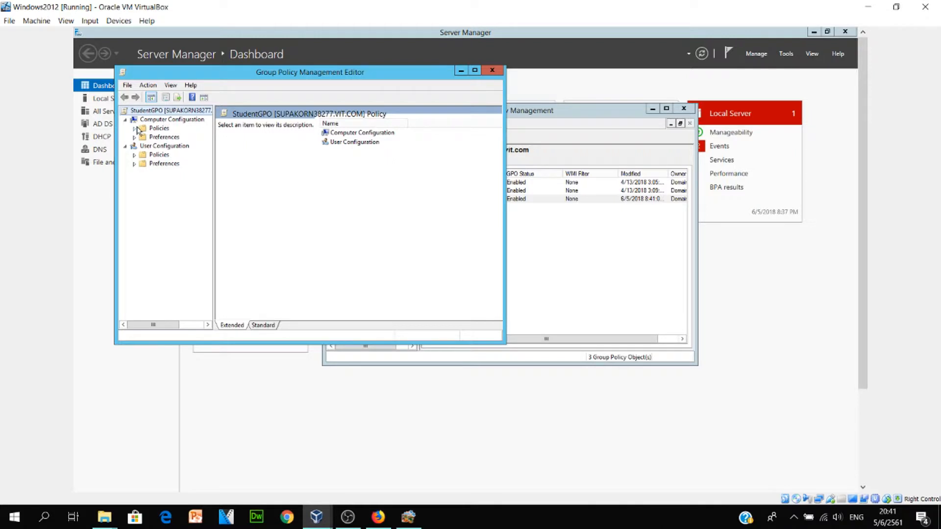
{"action": "left_click", "coordinate": [134, 156]}
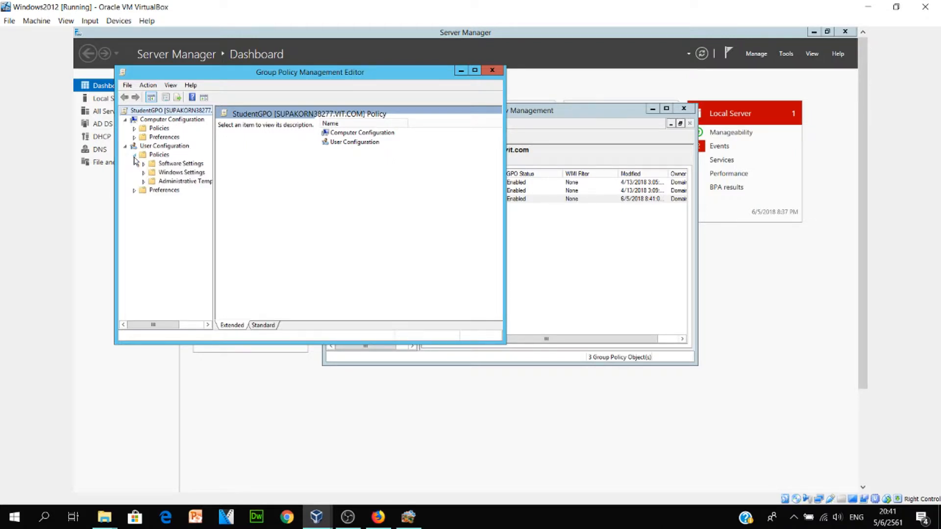
{"action": "left_click", "coordinate": [144, 182]}
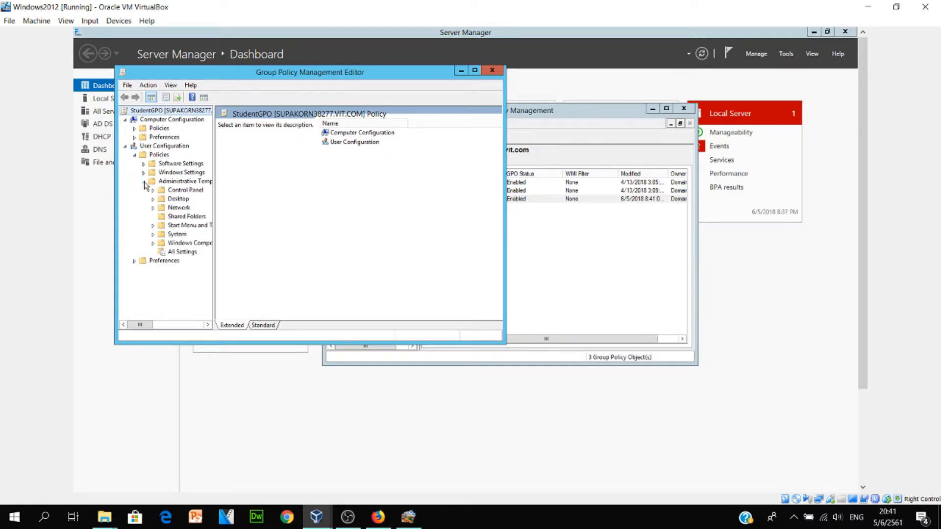
{"action": "left_click", "coordinate": [182, 191]}
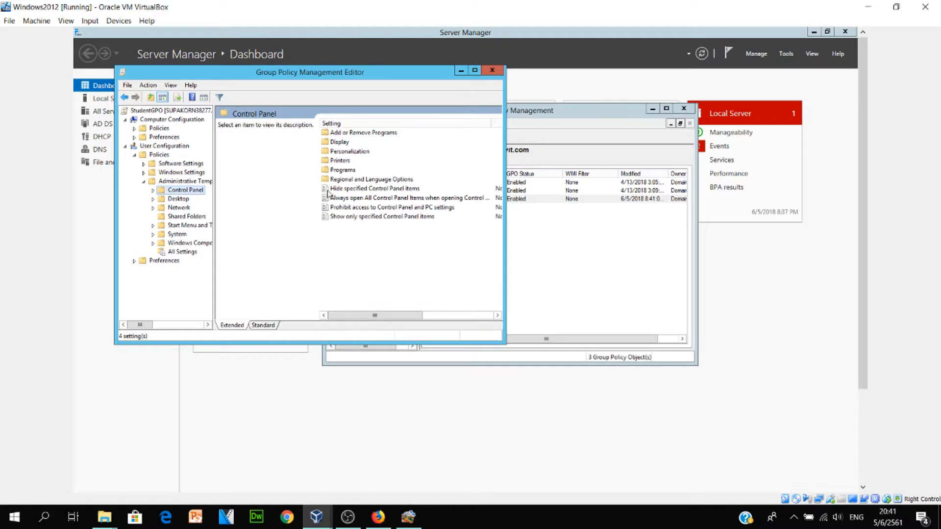
Open the Prohibit access to Control Panel and PC settings policy, then switch to C-WINXP2
{"action": "left_click", "coordinate": [373, 208]}
{"action": "double_click", "coordinate": [372, 209]}
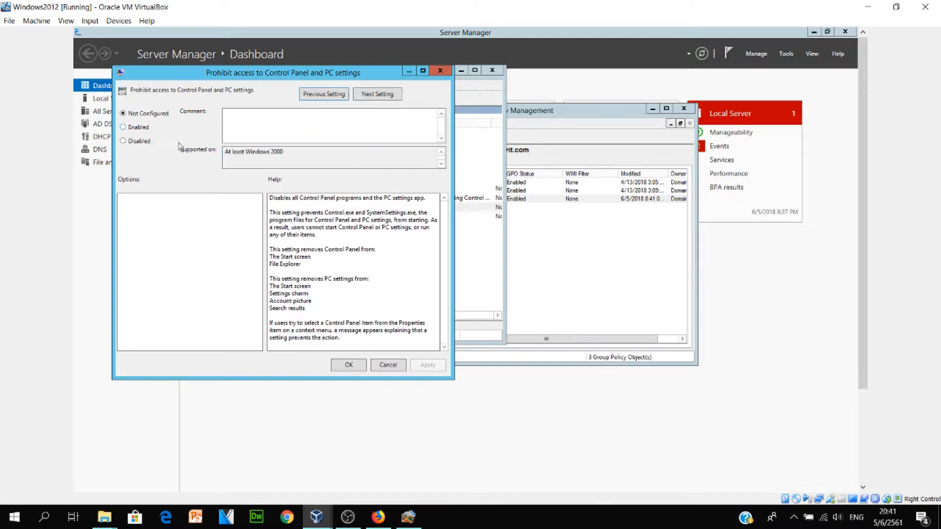
{"action": "mouse_move", "coordinate": [321, 514]}
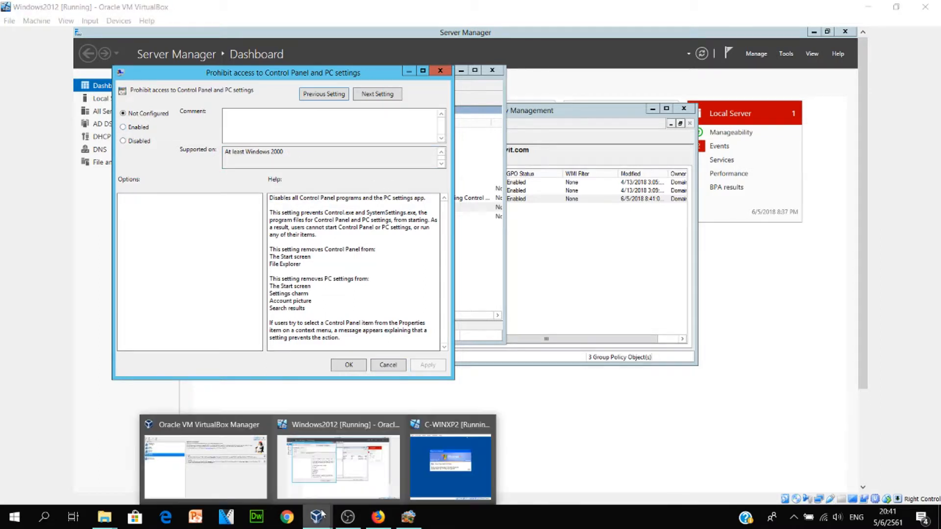
{"action": "left_click", "coordinate": [446, 453]}
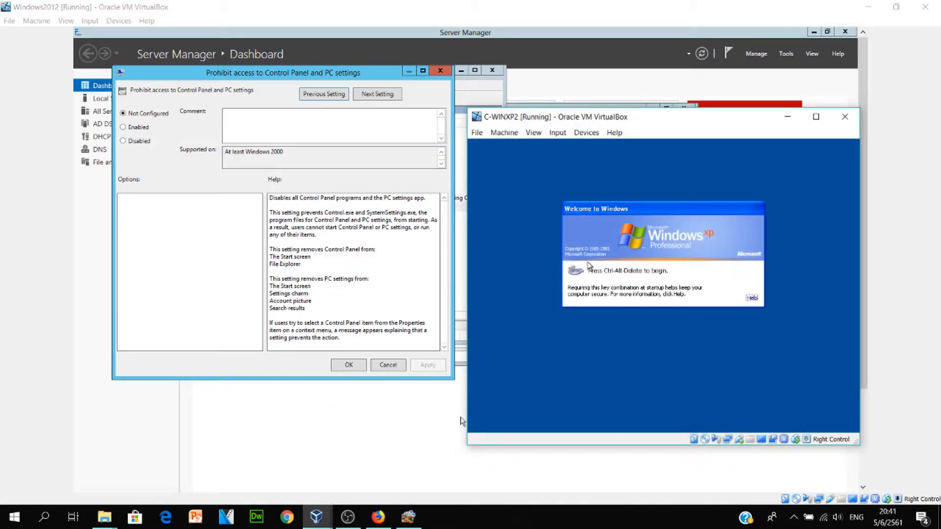
Log on to the XP client via Insert Ctrl-Alt-Del and the account password
{"action": "left_click", "coordinate": [557, 133]}
{"action": "mouse_move", "coordinate": [573, 147]}
{"action": "left_click", "coordinate": [693, 165]}
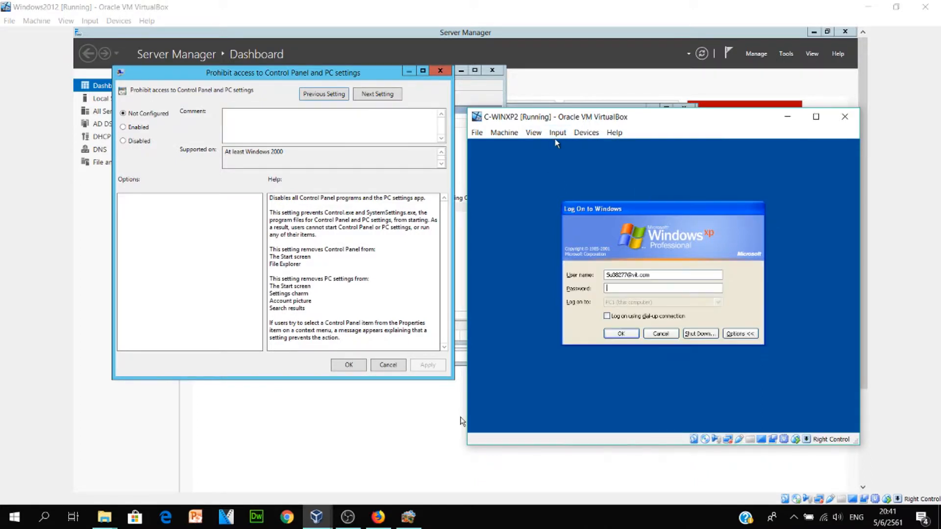
{"action": "type", "text": "•••••••••••••"}
{"action": "key", "text": "Return"}
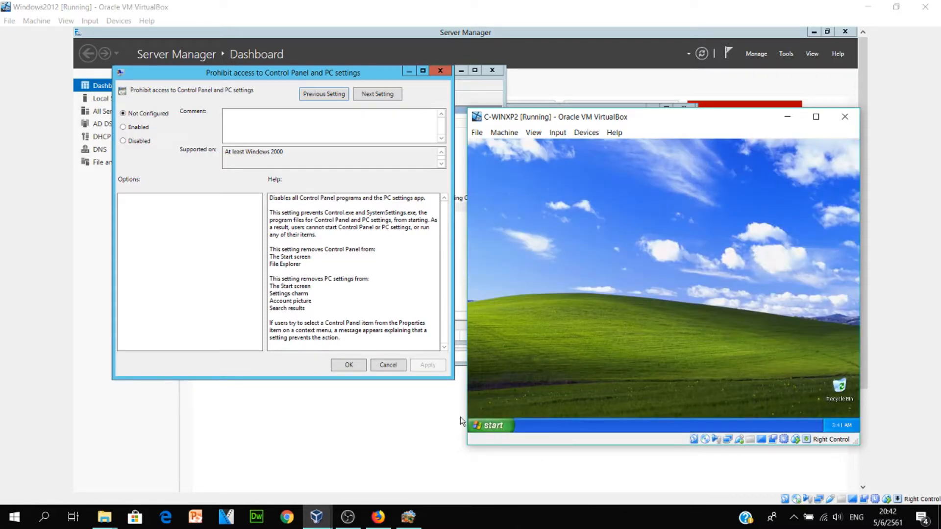
Confirm Control Panel still opens from the XP Start menu, then close it and dismiss the tour balloon
{"action": "left_click", "coordinate": [492, 427]}
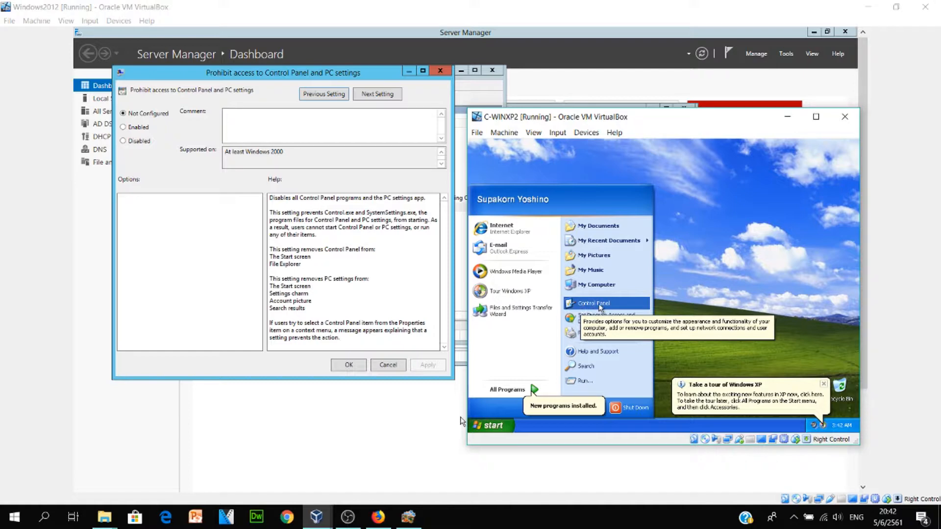
{"action": "left_click", "coordinate": [600, 308]}
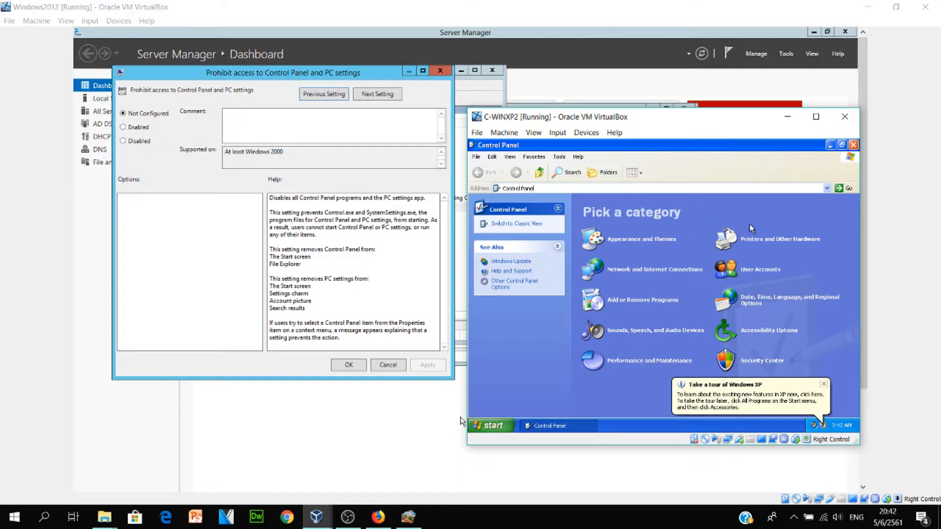
{"action": "left_click", "coordinate": [853, 145]}
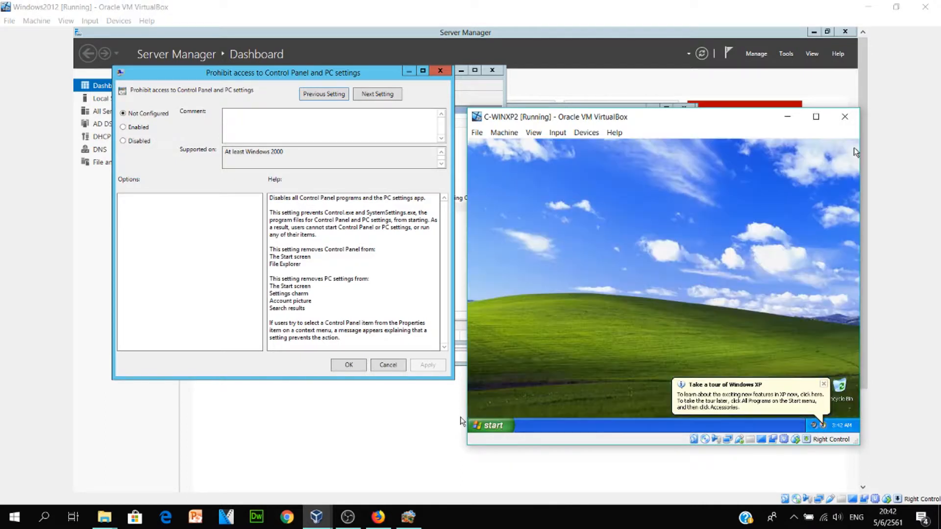
{"action": "left_click", "coordinate": [824, 385]}
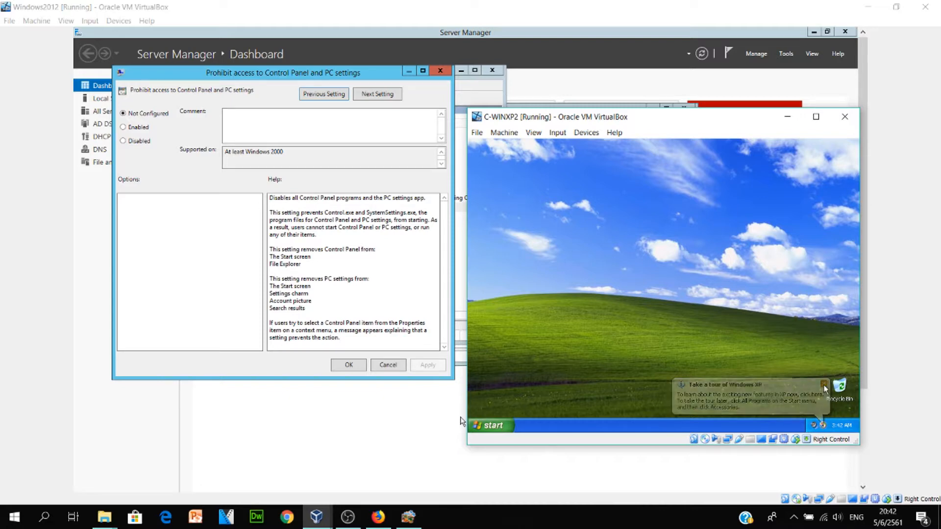
Log the XP user off and return to the Windows2012 server VM
{"action": "left_click", "coordinate": [499, 422]}
{"action": "left_click", "coordinate": [579, 406]}
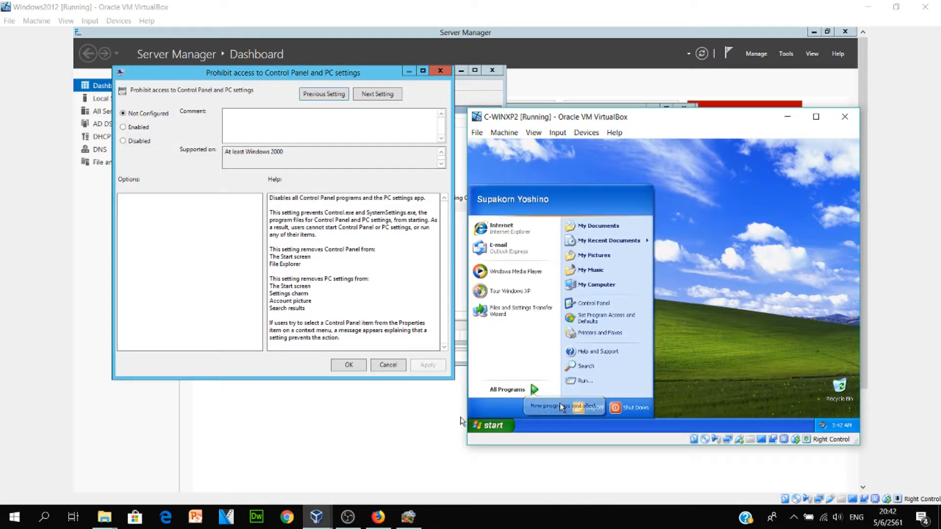
{"action": "left_click", "coordinate": [639, 296]}
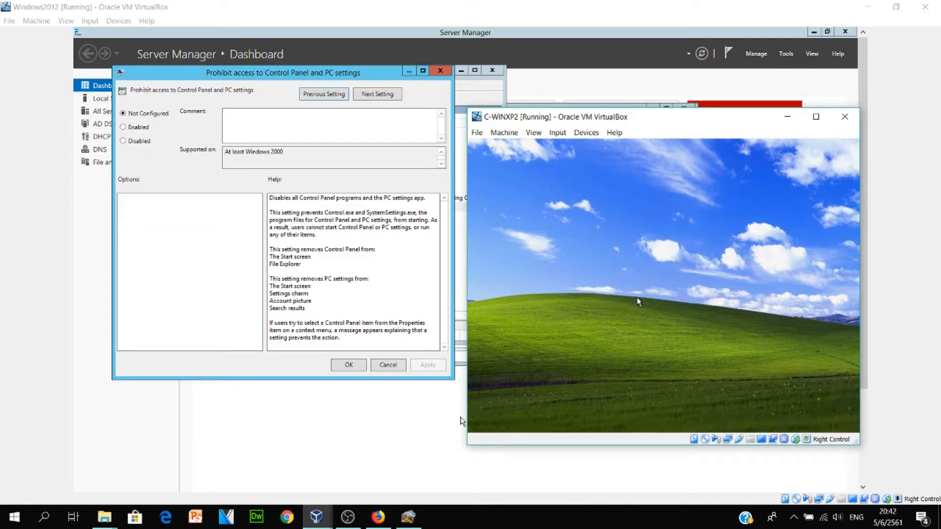
{"action": "left_click", "coordinate": [411, 185]}
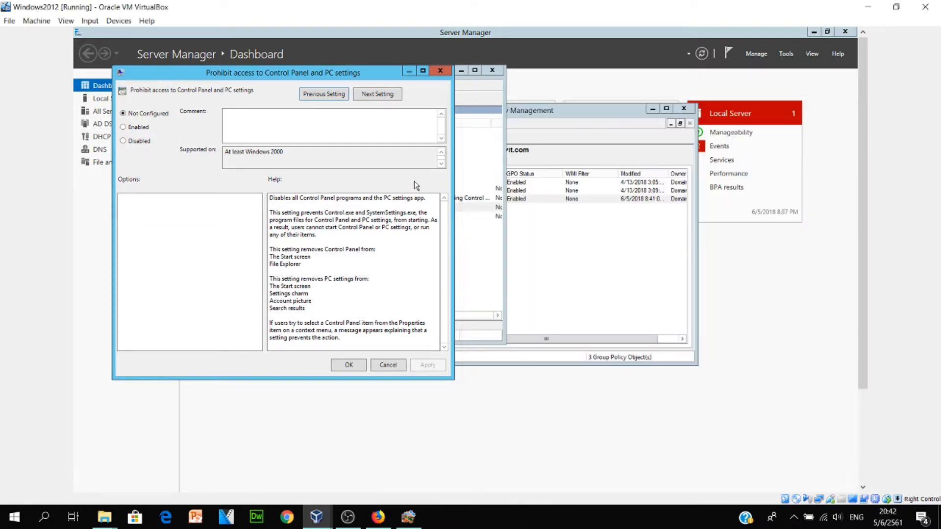
Set Prohibit access to Control Panel and PC settings to Enabled, apply it, and close the editor
{"action": "left_click", "coordinate": [123, 127]}
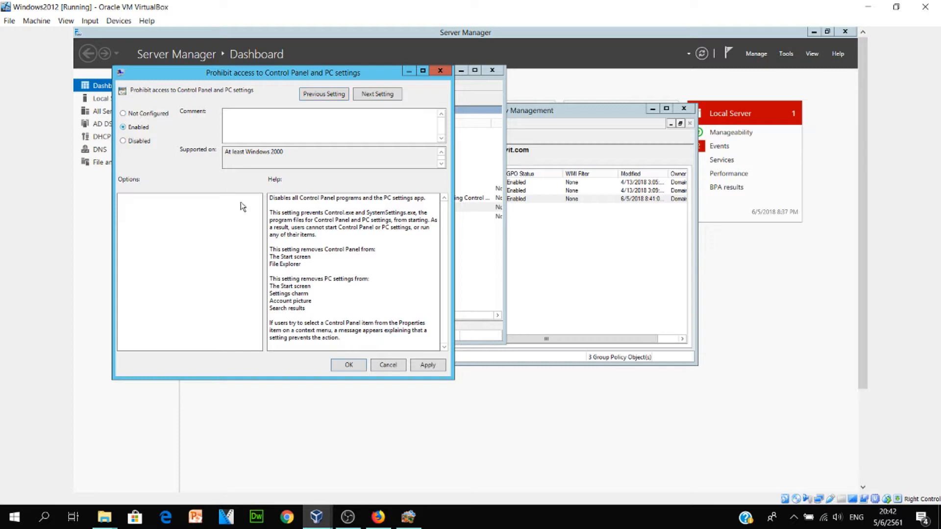
{"action": "left_click", "coordinate": [354, 367]}
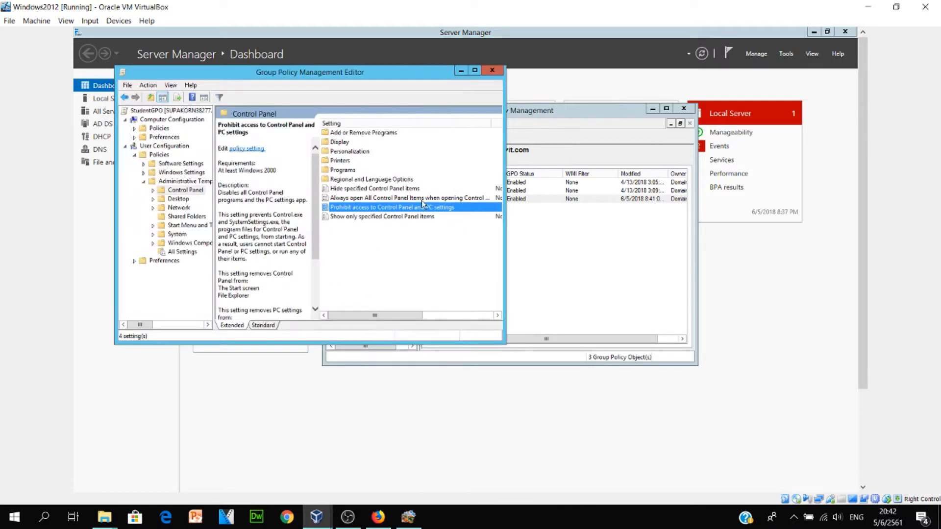
{"action": "left_click", "coordinate": [493, 71]}
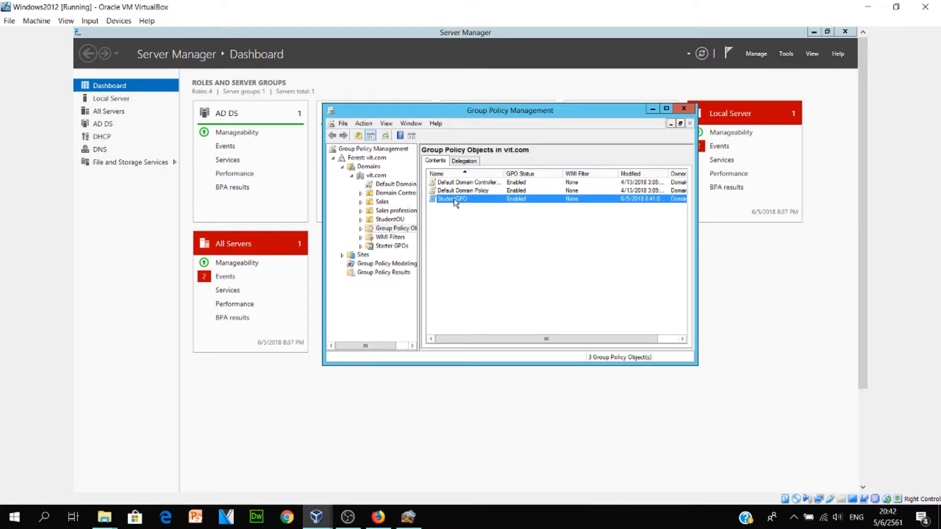
Drag StudentGPO onto StudentOU in the tree and confirm the link
{"action": "left_click_drag", "start_coordinate": [458, 203], "coordinate": [396, 218]}
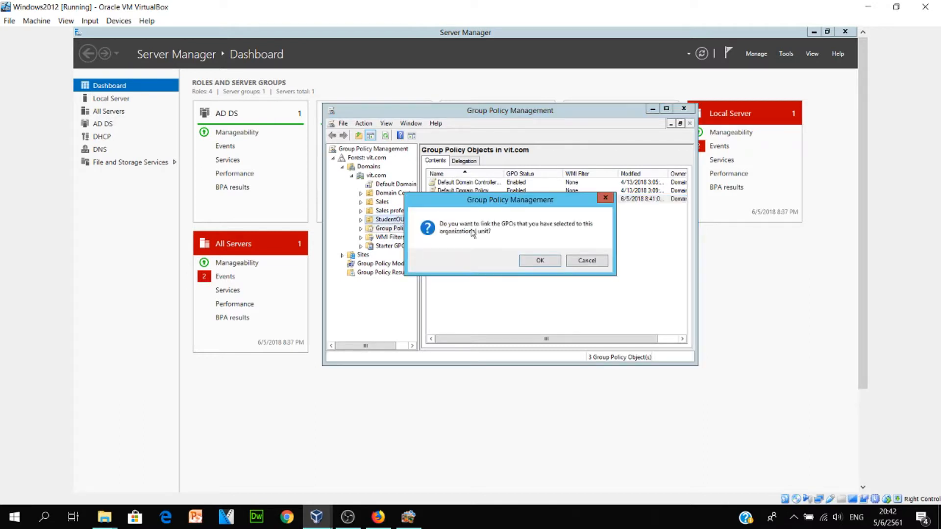
{"action": "left_click", "coordinate": [539, 260]}
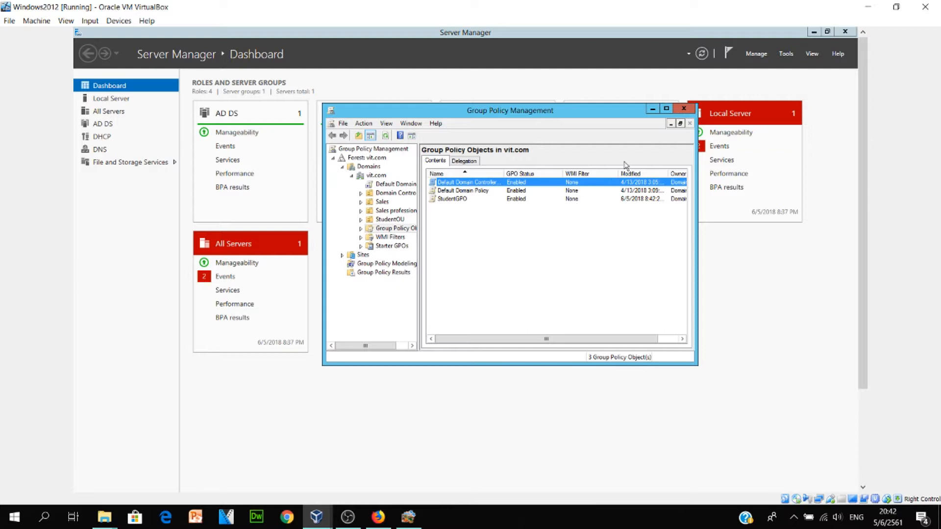
Close Group Policy Management and launch Active Directory Users and Computers from Server Manager Tools
{"action": "left_click", "coordinate": [683, 108]}
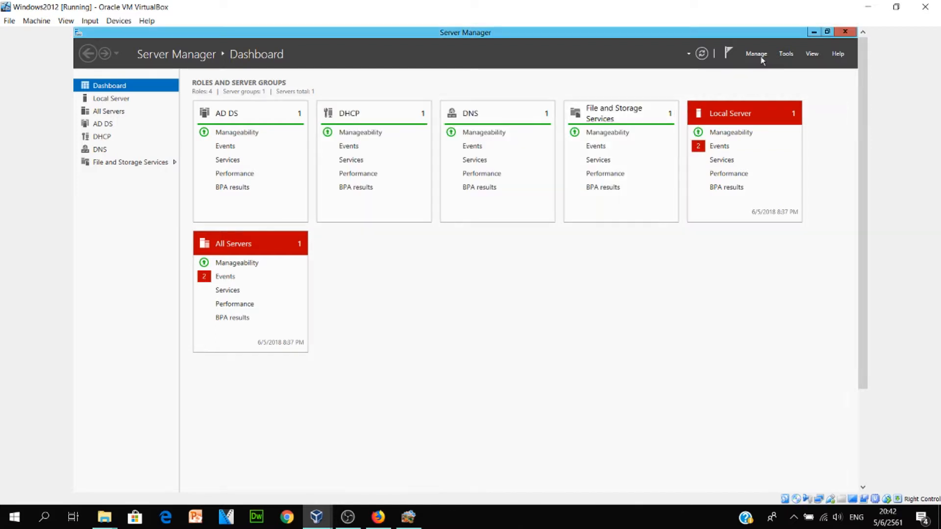
{"action": "left_click", "coordinate": [784, 57]}
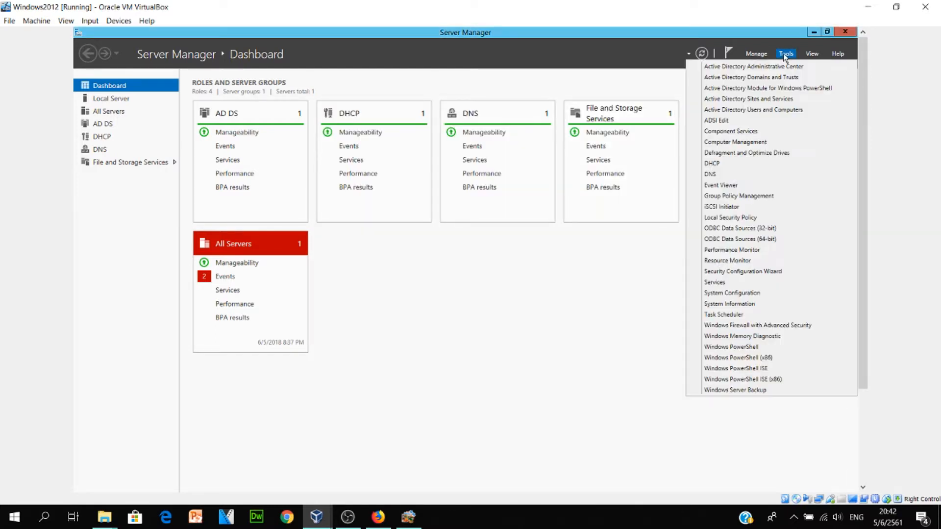
{"action": "left_click", "coordinate": [759, 113]}
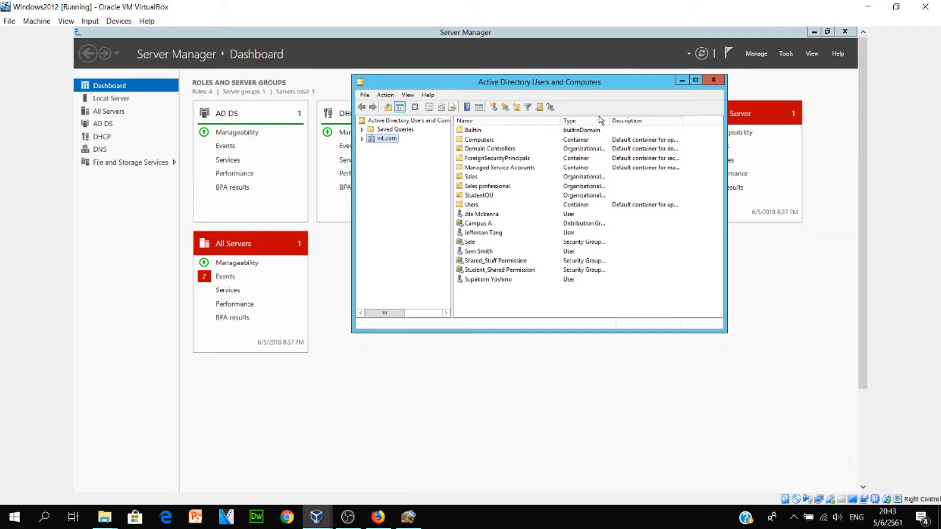
Drag the student account from vit.com's Users container into StudentOU, accept the warning, and verify
{"action": "left_click", "coordinate": [362, 139]}
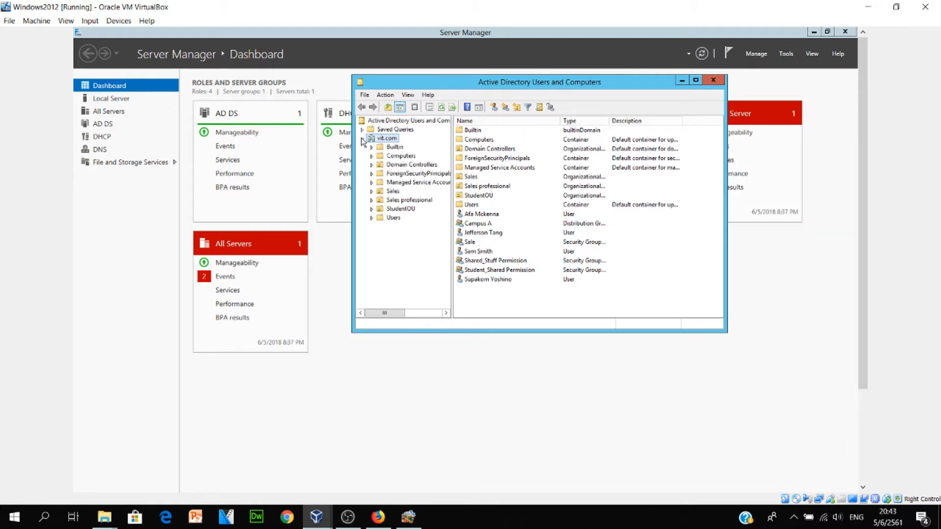
{"action": "left_click", "coordinate": [400, 209]}
{"action": "left_click", "coordinate": [398, 218]}
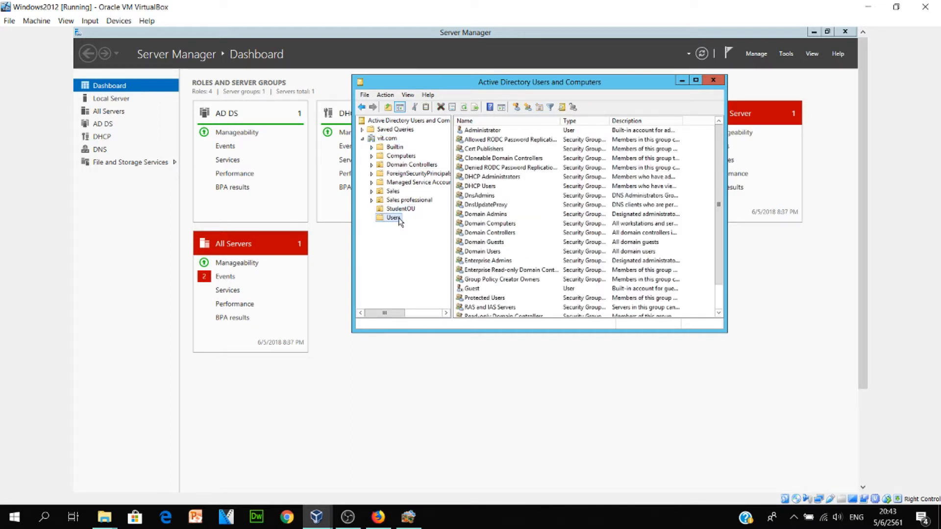
{"action": "left_click", "coordinate": [399, 210]}
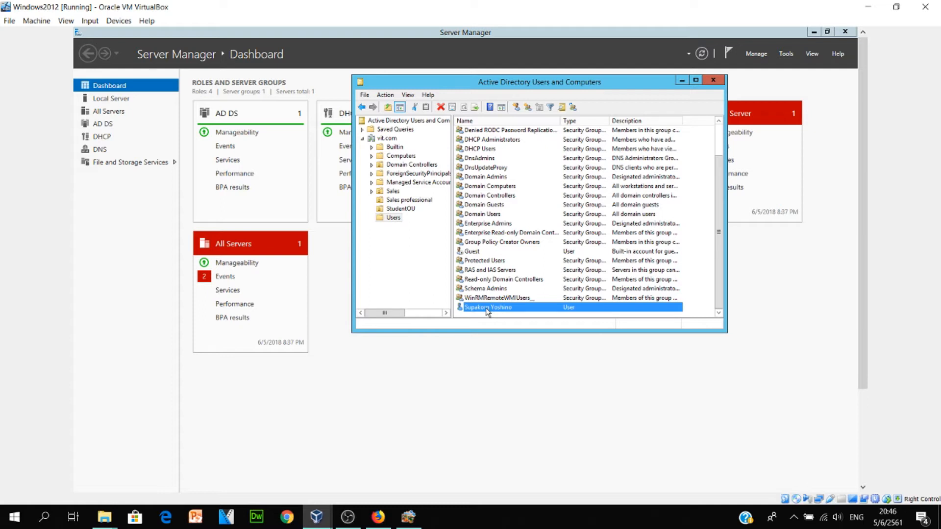
{"action": "left_click_drag", "start_coordinate": [489, 310], "coordinate": [407, 211]}
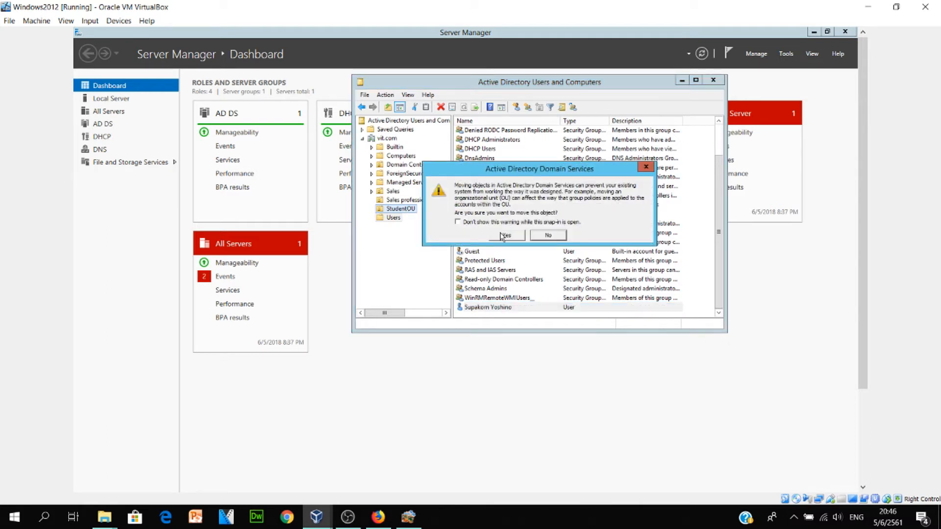
{"action": "left_click", "coordinate": [506, 235]}
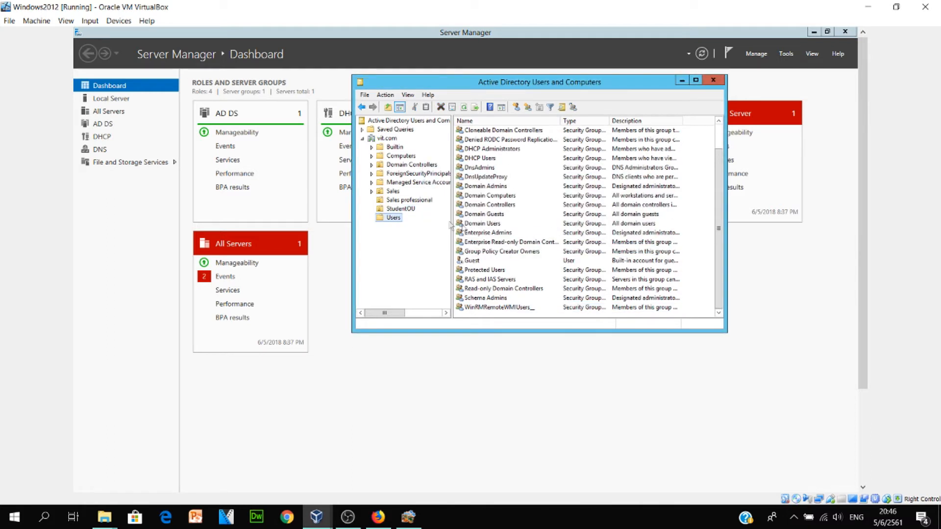
{"action": "left_click", "coordinate": [408, 210]}
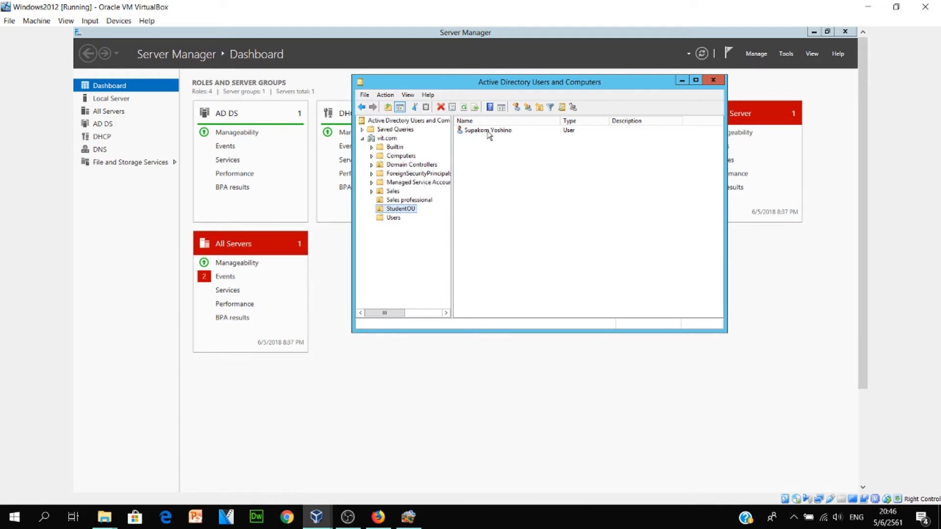
Log on to the XP client as the student user via Insert Ctrl-Alt-Del
{"action": "mouse_move", "coordinate": [319, 518]}
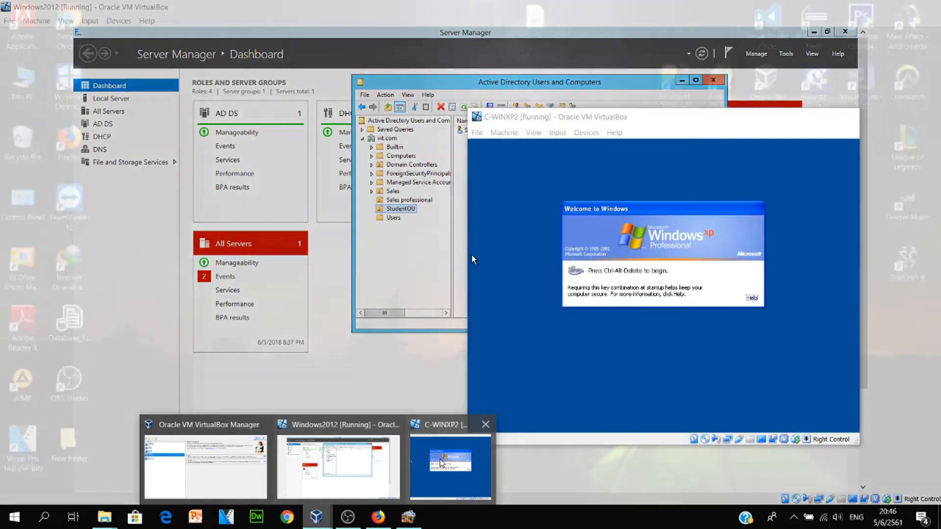
{"action": "left_click", "coordinate": [444, 463]}
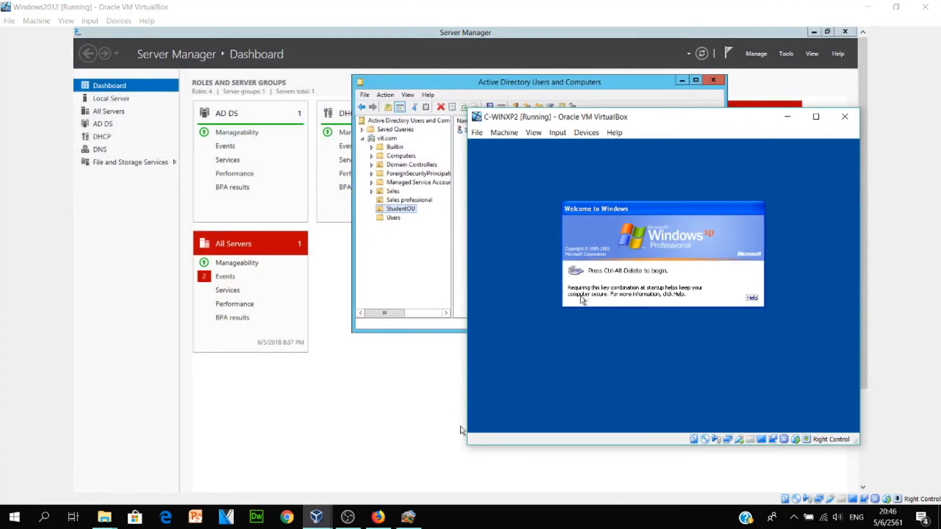
{"action": "left_click", "coordinate": [557, 132]}
{"action": "mouse_move", "coordinate": [565, 147]}
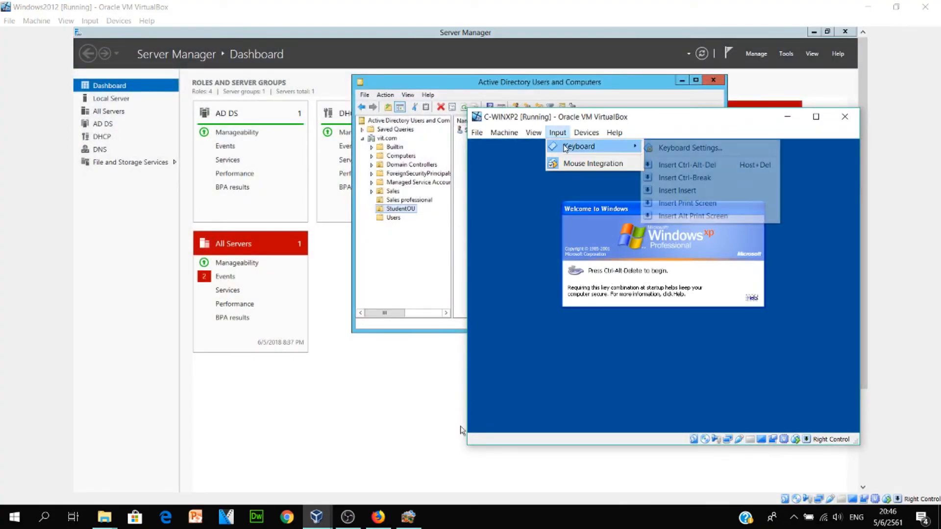
{"action": "left_click", "coordinate": [685, 164]}
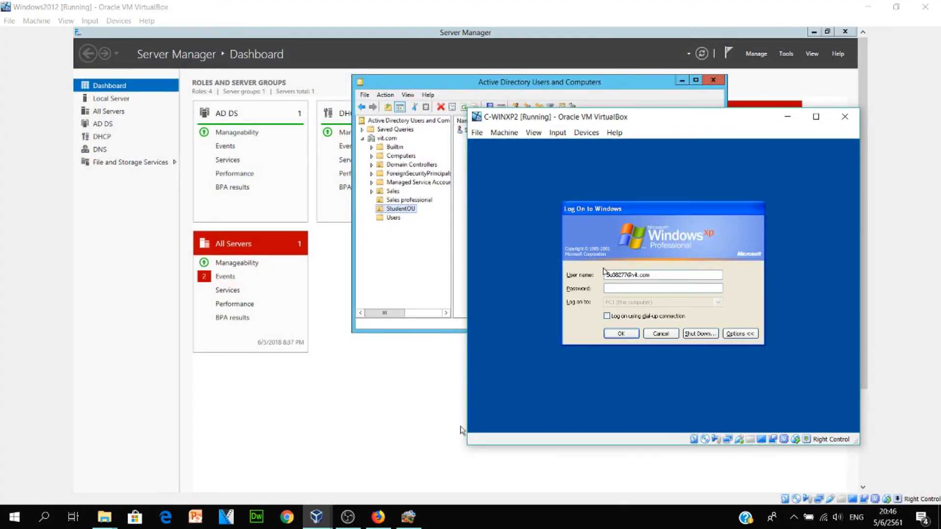
{"action": "key", "text": "Return"}
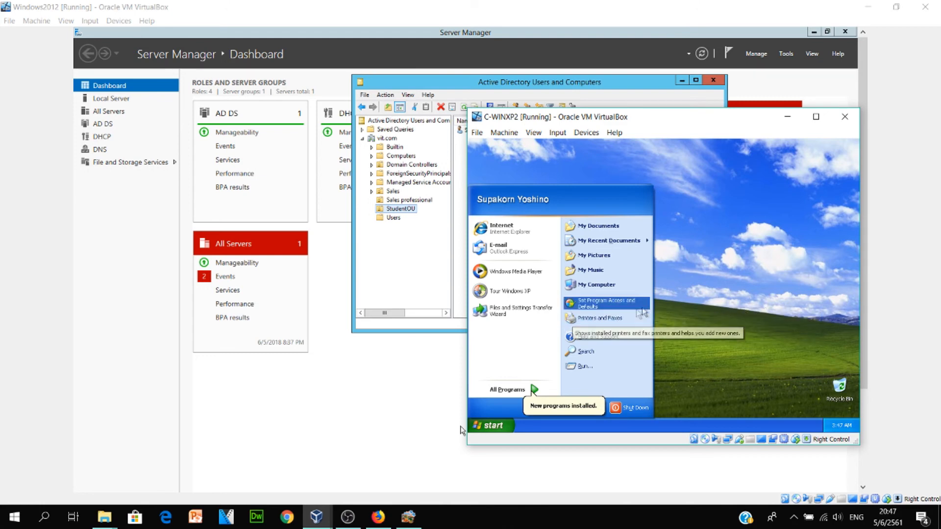
Check the XP Start menu lacks Control Panel, close it and dismiss the tour balloon
{"action": "left_click", "coordinate": [671, 306]}
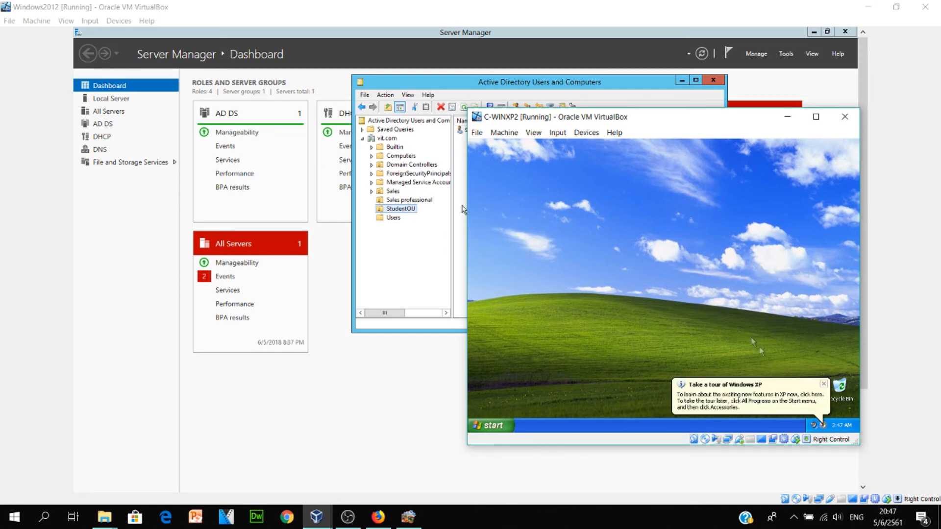
{"action": "left_click", "coordinate": [823, 384]}
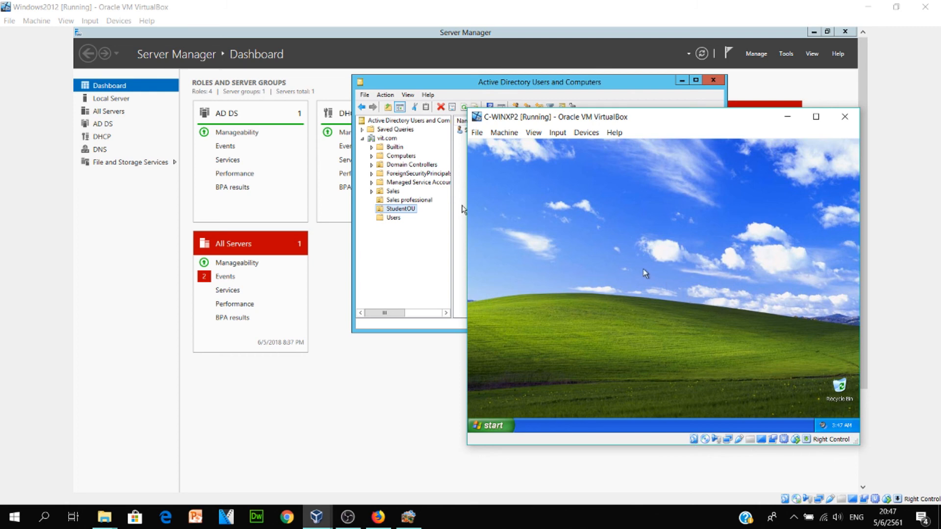
{"action": "left_click", "coordinate": [348, 517]}
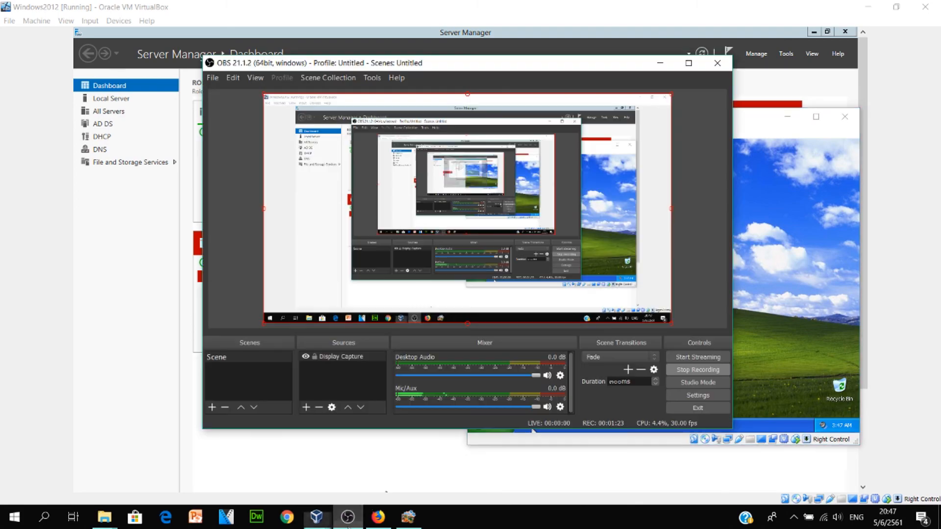